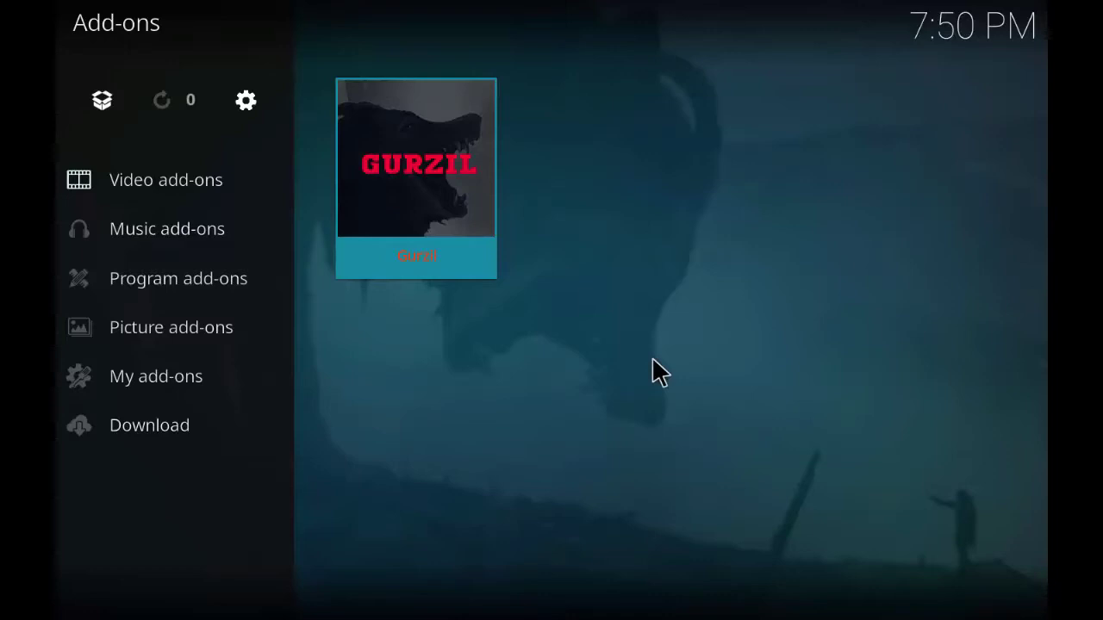
- Launch Gurzil from Video add-ons to show its nine-item menu, Movies through Search
{"action": "left_click", "coordinate": [440, 200]}
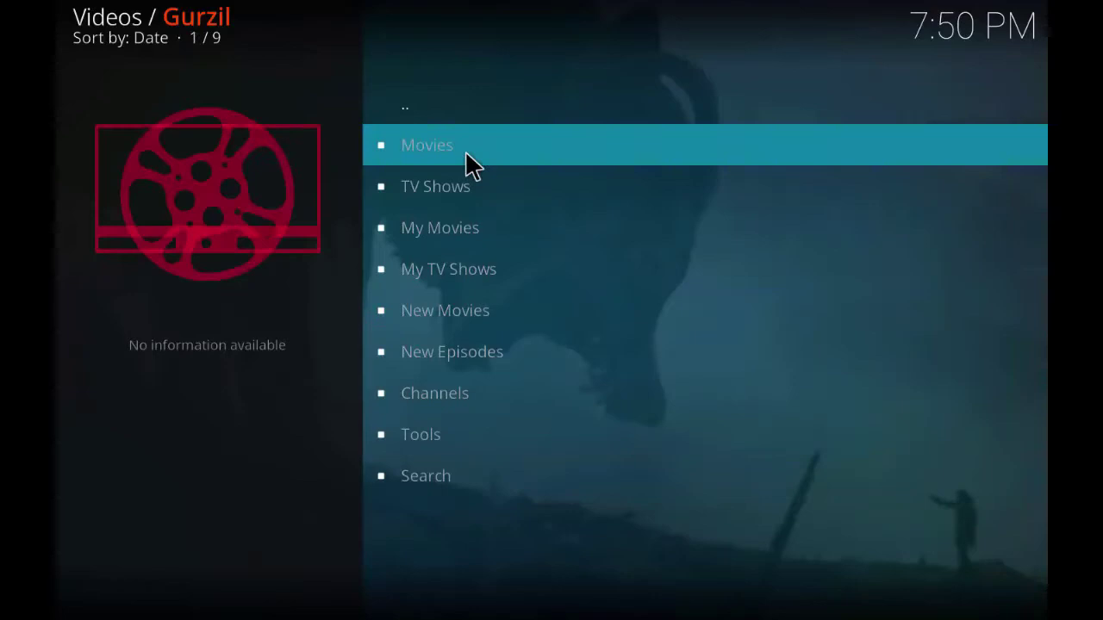
- Browse Gurzil's Movies > Most Popular list, then return to the 15-category Movies menu
{"action": "left_click", "coordinate": [467, 145]}
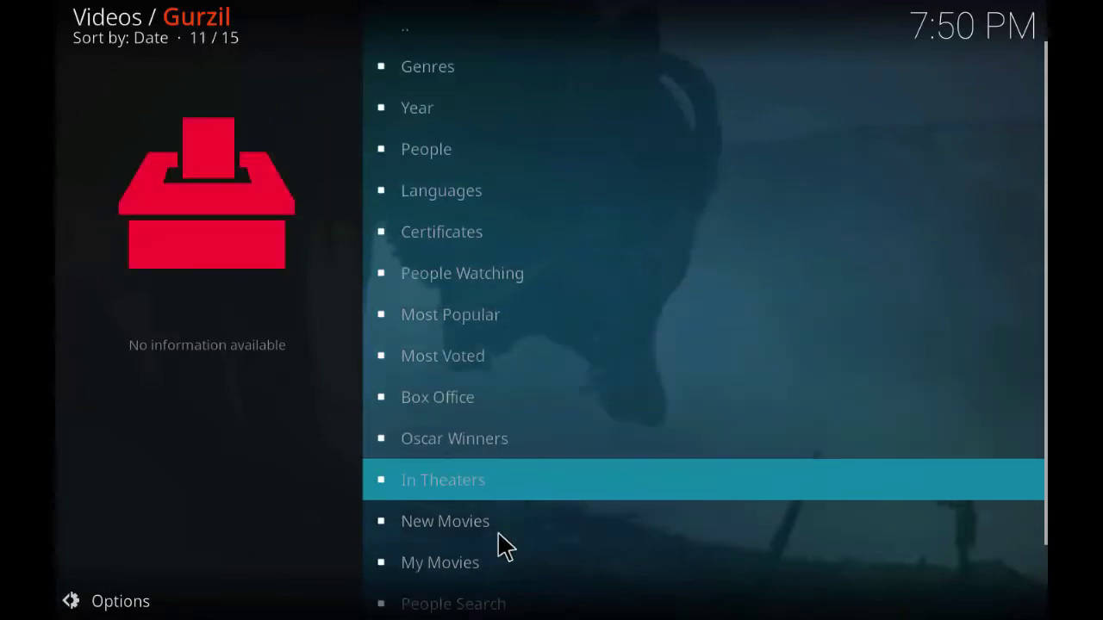
{"action": "scroll", "coordinate": [502, 569], "scroll_direction": "down", "scroll_amount": 3}
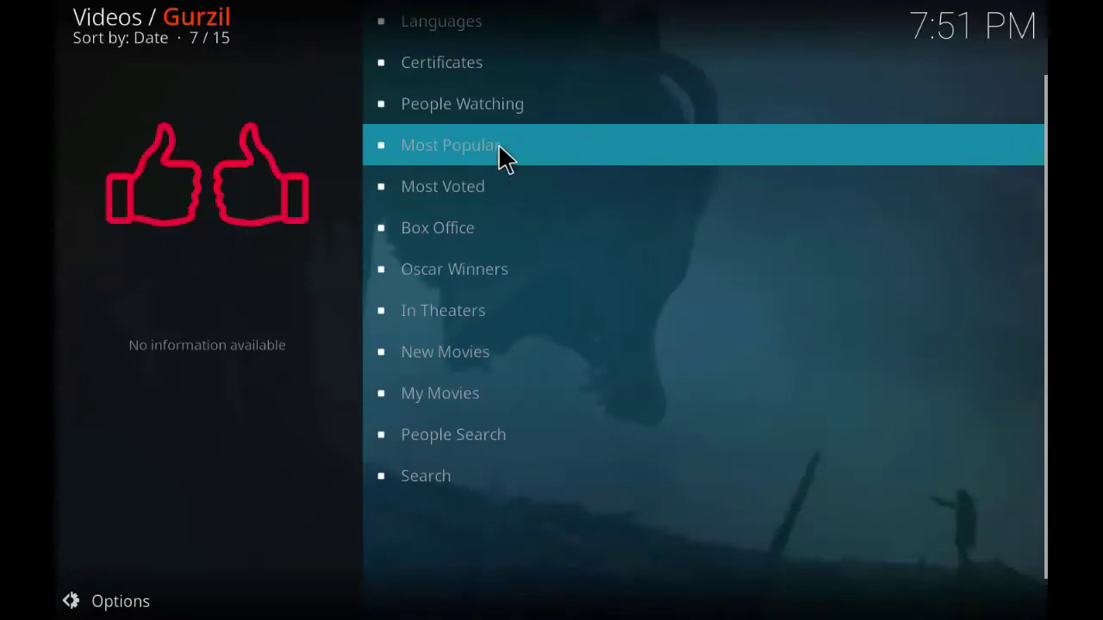
{"action": "left_click", "coordinate": [500, 147]}
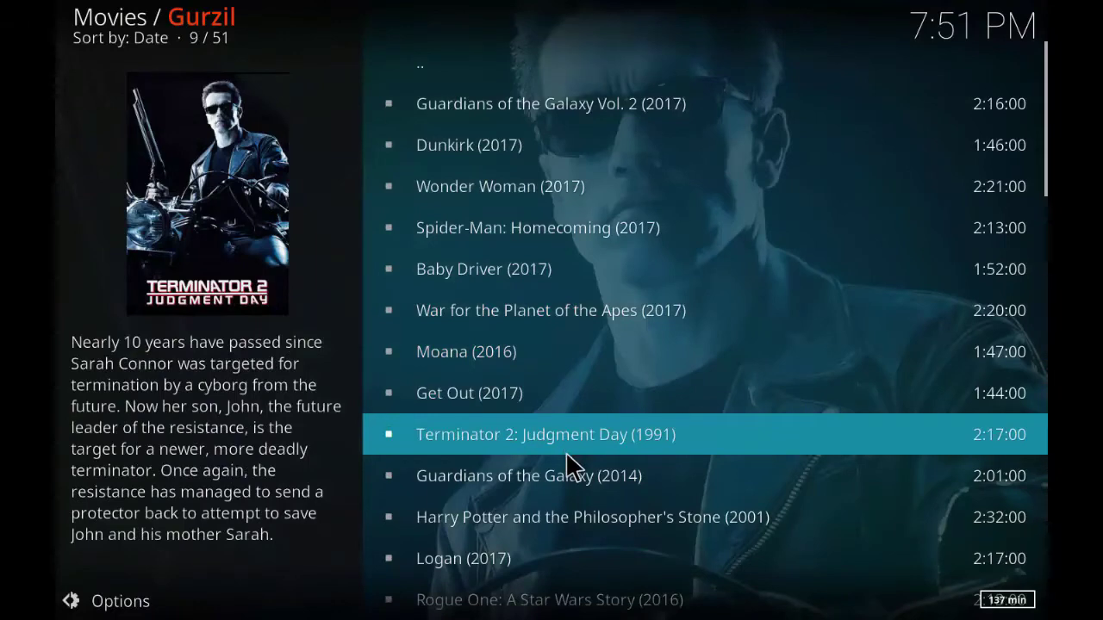
{"action": "scroll", "coordinate": [581, 539], "scroll_direction": "down", "scroll_amount": 3}
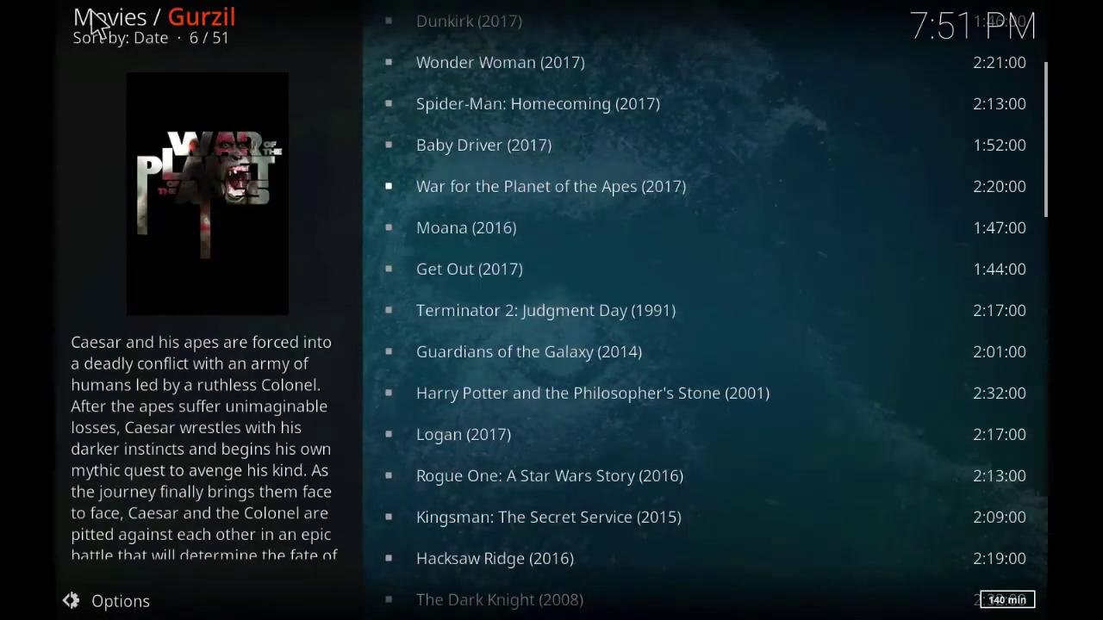
{"action": "right_click", "coordinate": [94, 21]}
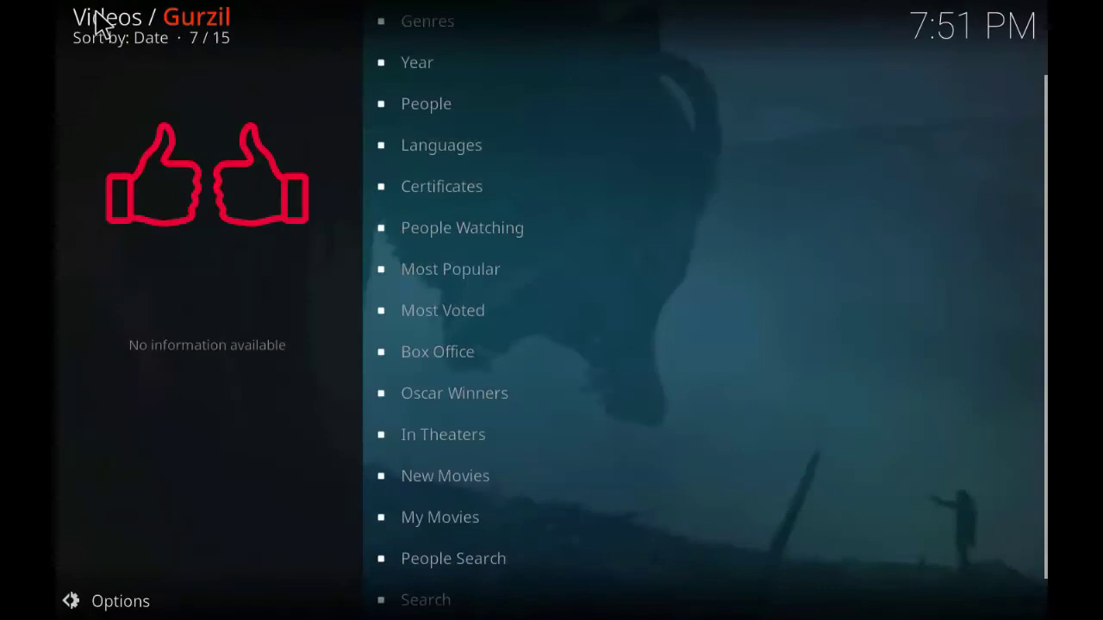
- Browse Gurzil's TV Shows > Most Popular list, then return to the TV Shows categories
{"action": "right_click", "coordinate": [95, 22]}
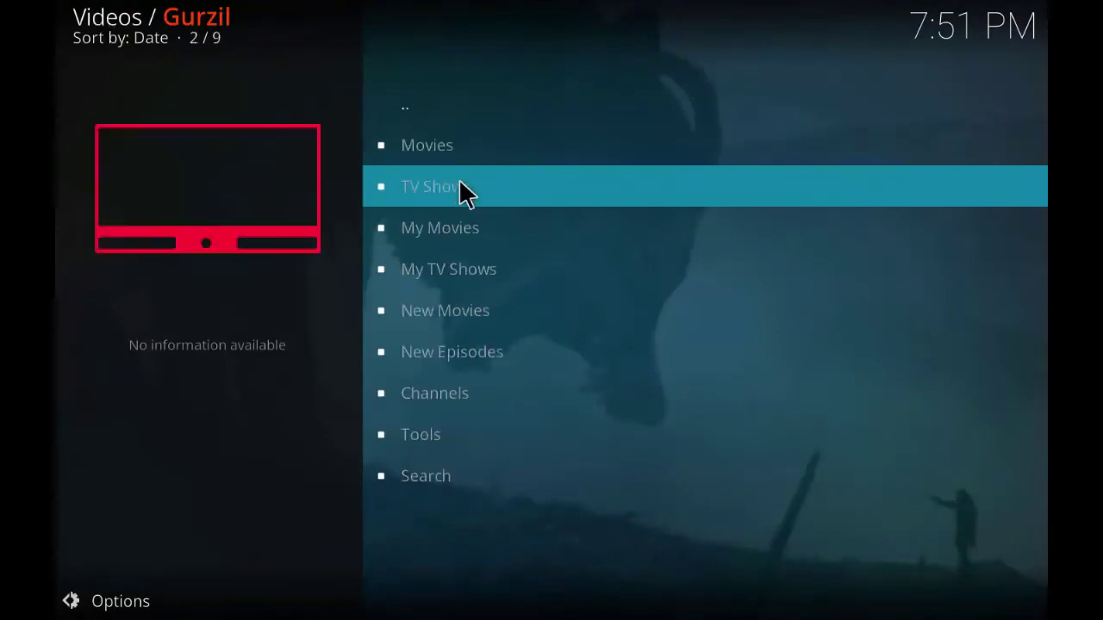
{"action": "left_click", "coordinate": [460, 181]}
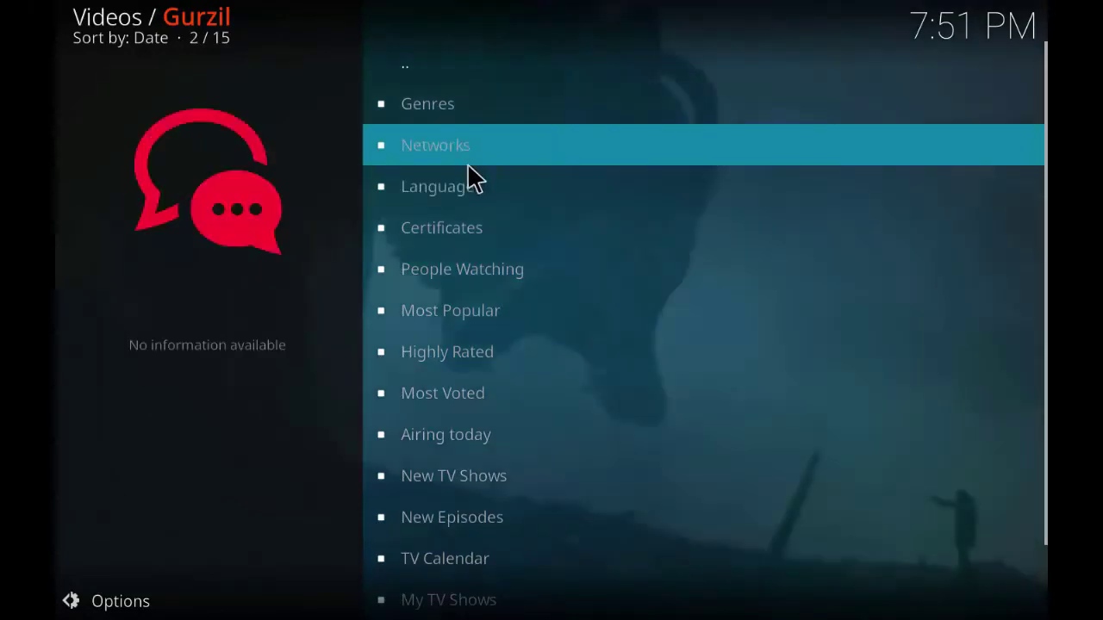
{"action": "left_click", "coordinate": [459, 304]}
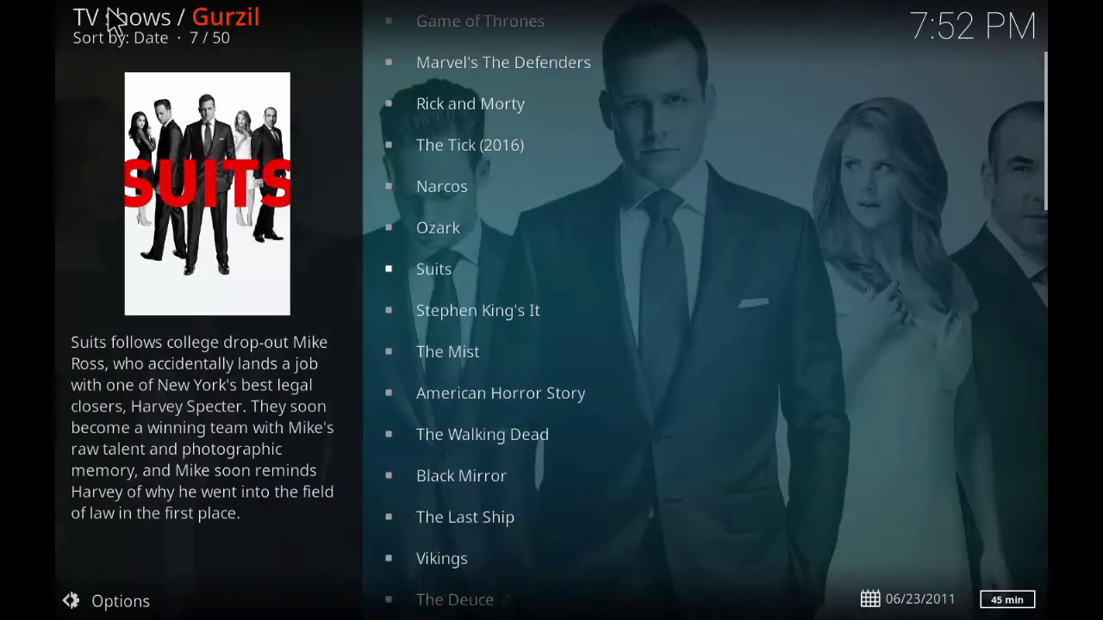
{"action": "key", "text": "BackSpace"}
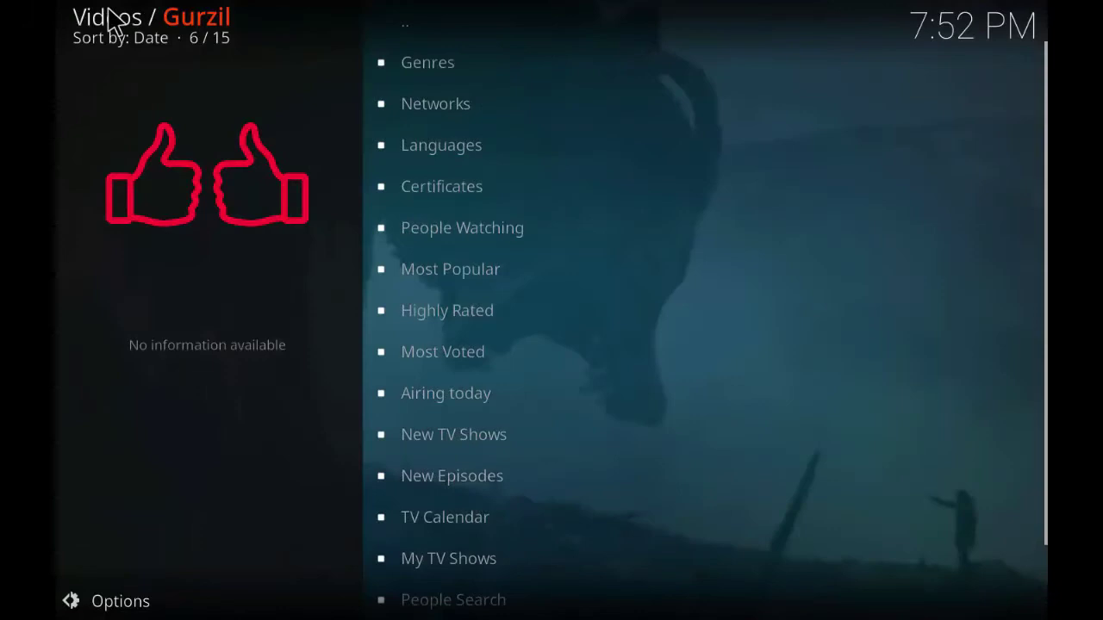
- Exit Gurzil and open Kodi's System settings showing the Full screen #1 1440x900p display
{"action": "key", "text": "BackSpace"}
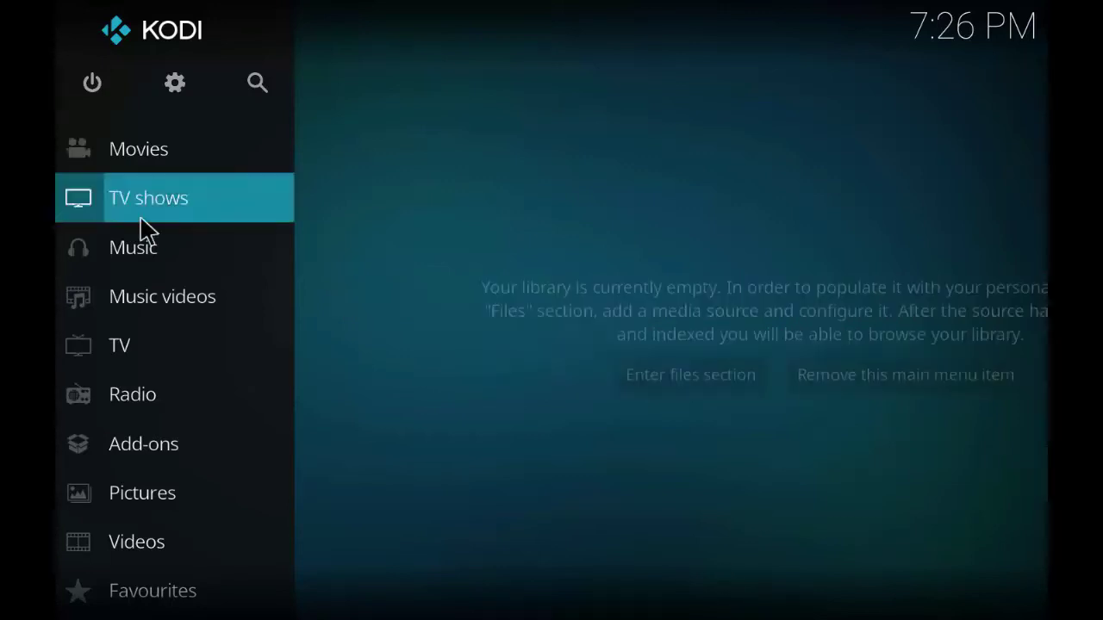
{"action": "left_click", "coordinate": [175, 86]}
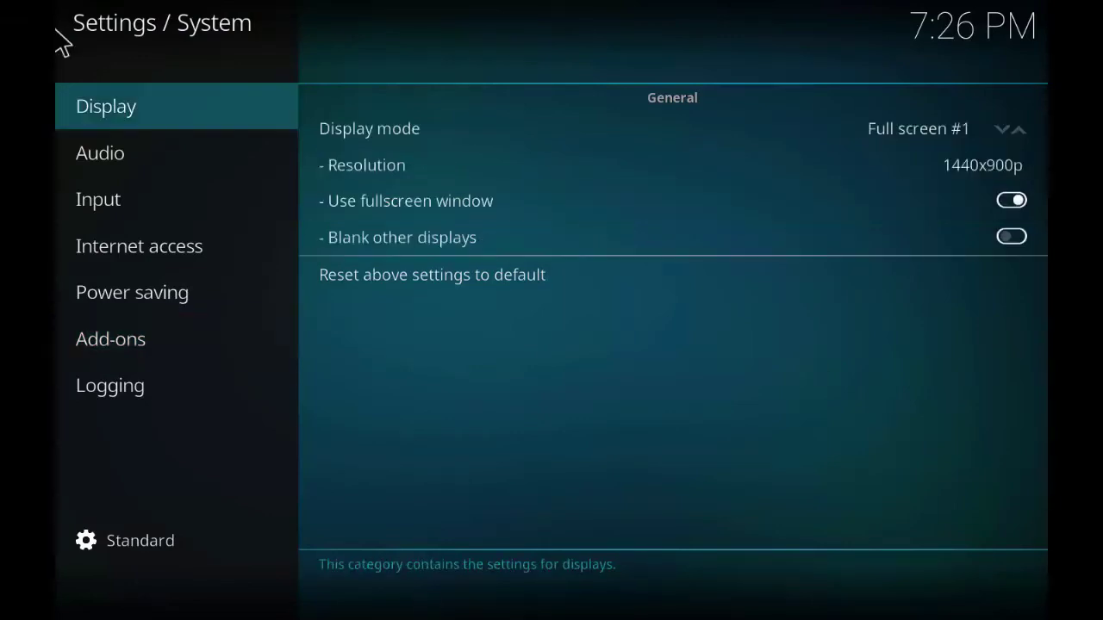
{"action": "left_click", "coordinate": [100, 47]}
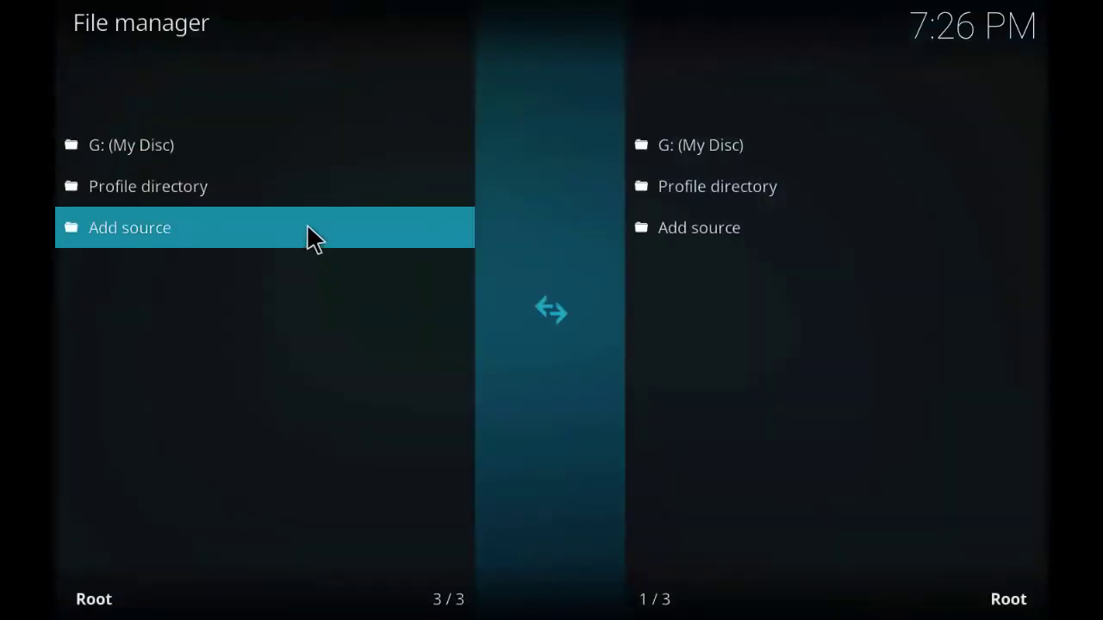
{"action": "left_click", "coordinate": [307, 226]}
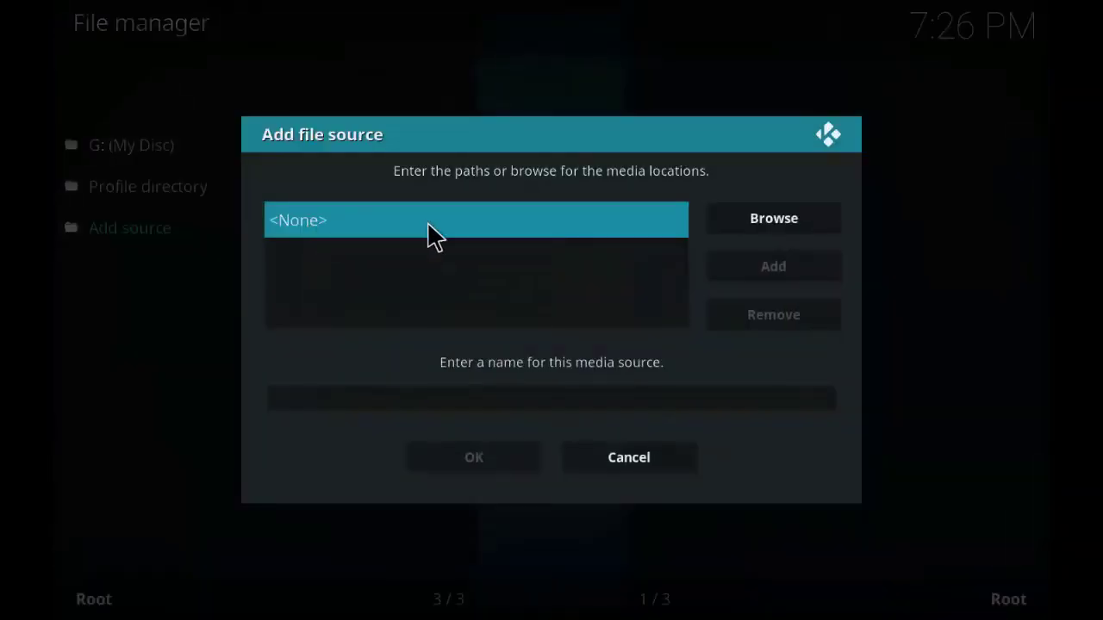
{"action": "left_click", "coordinate": [435, 235]}
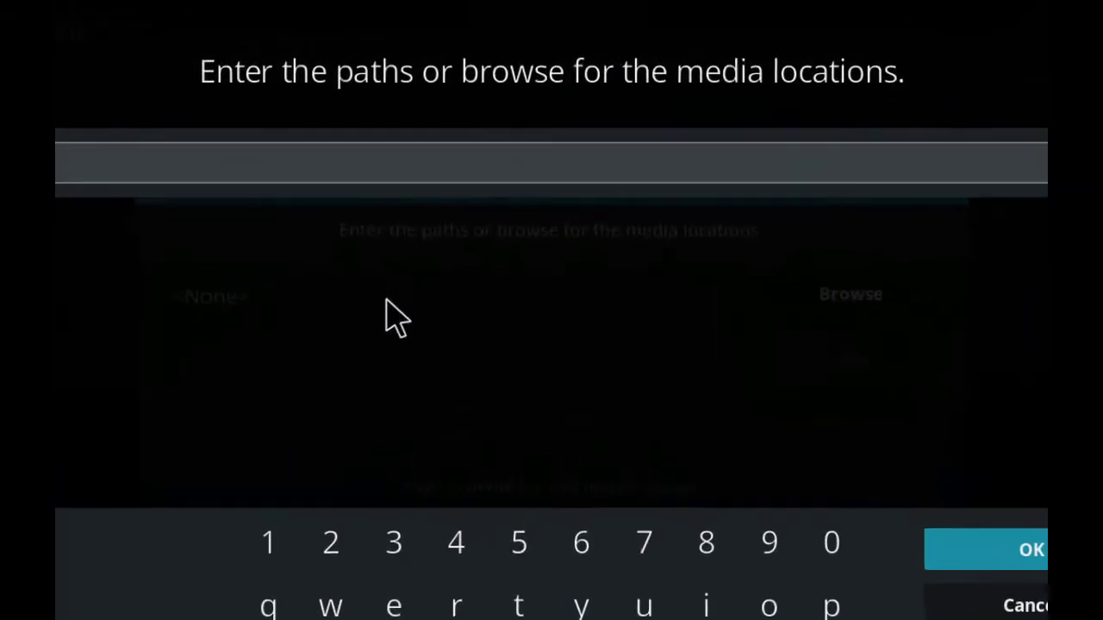
{"action": "type", "text": "htt"}
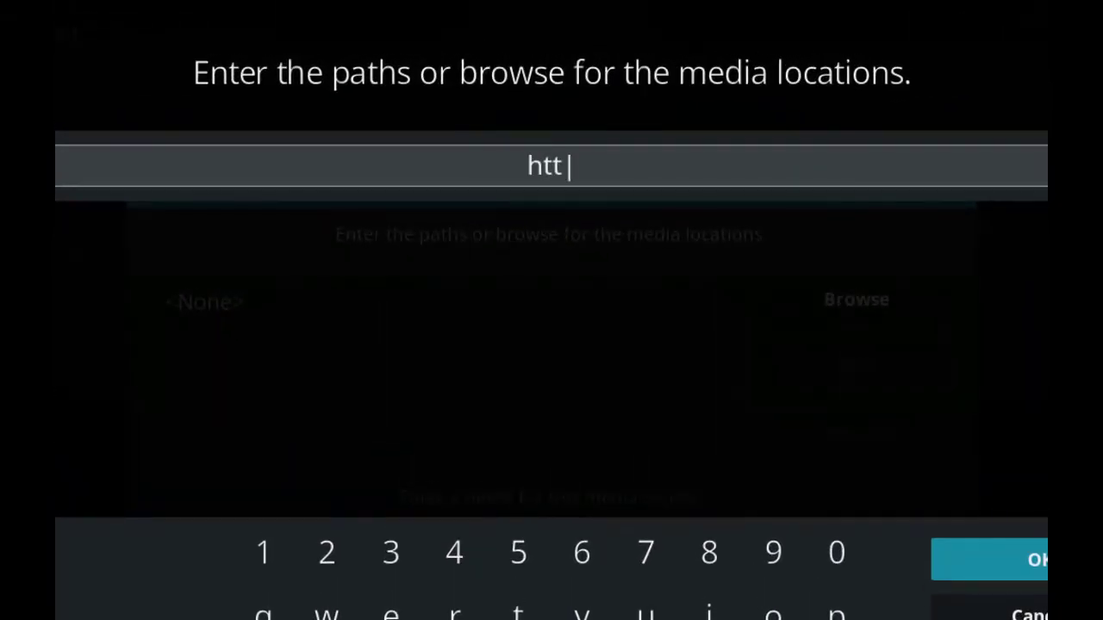
{"action": "type", "text": "p:"}
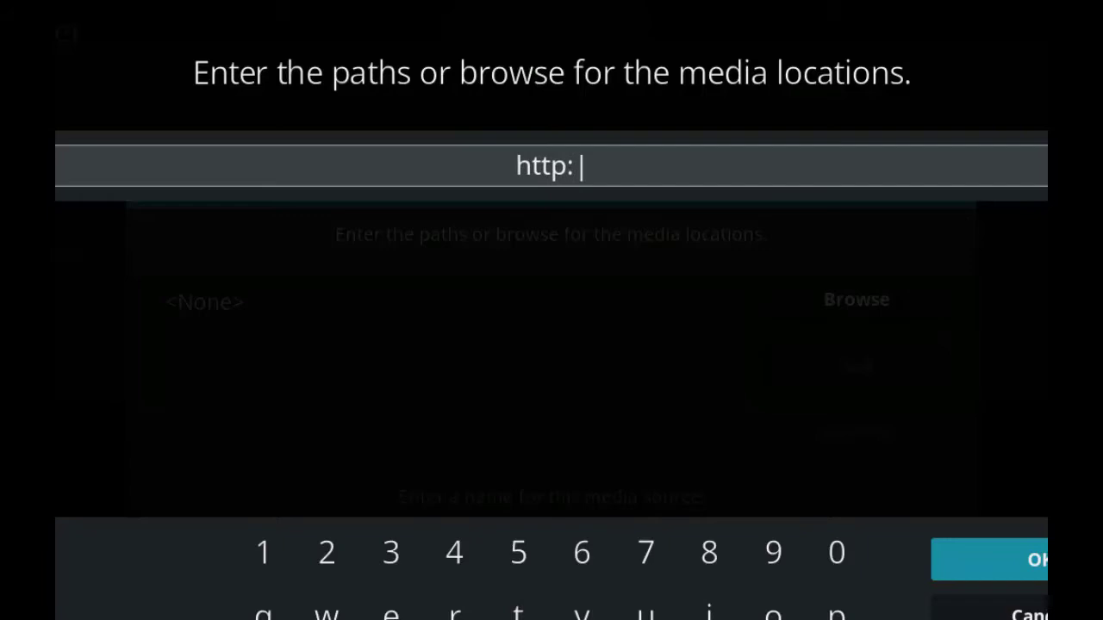
{"action": "type", "text": "//m"}
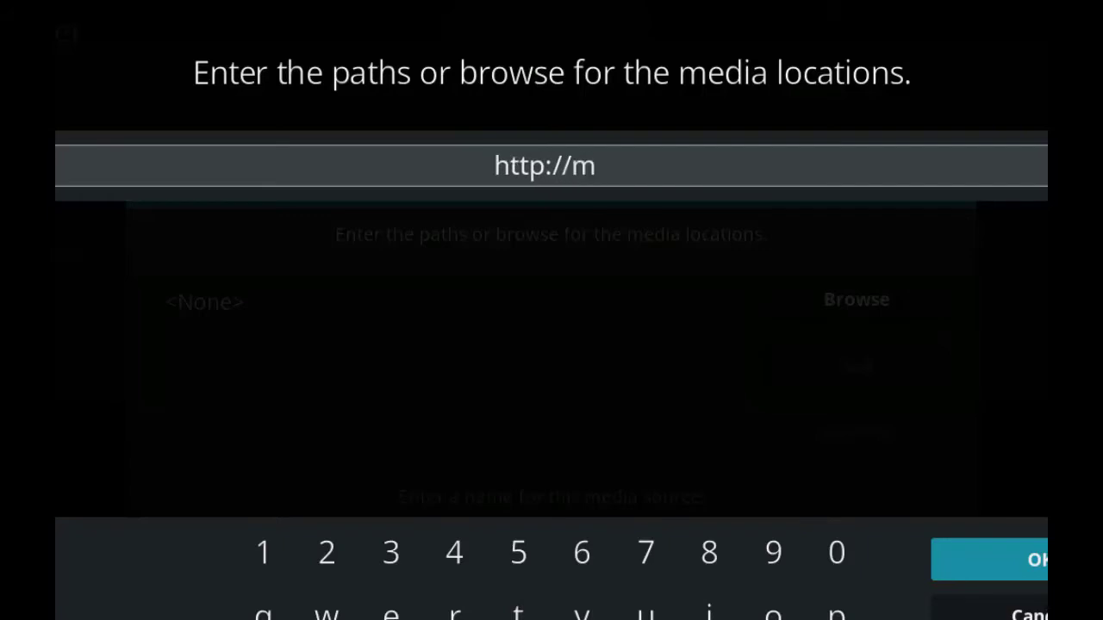
{"action": "type", "text": "edia"}
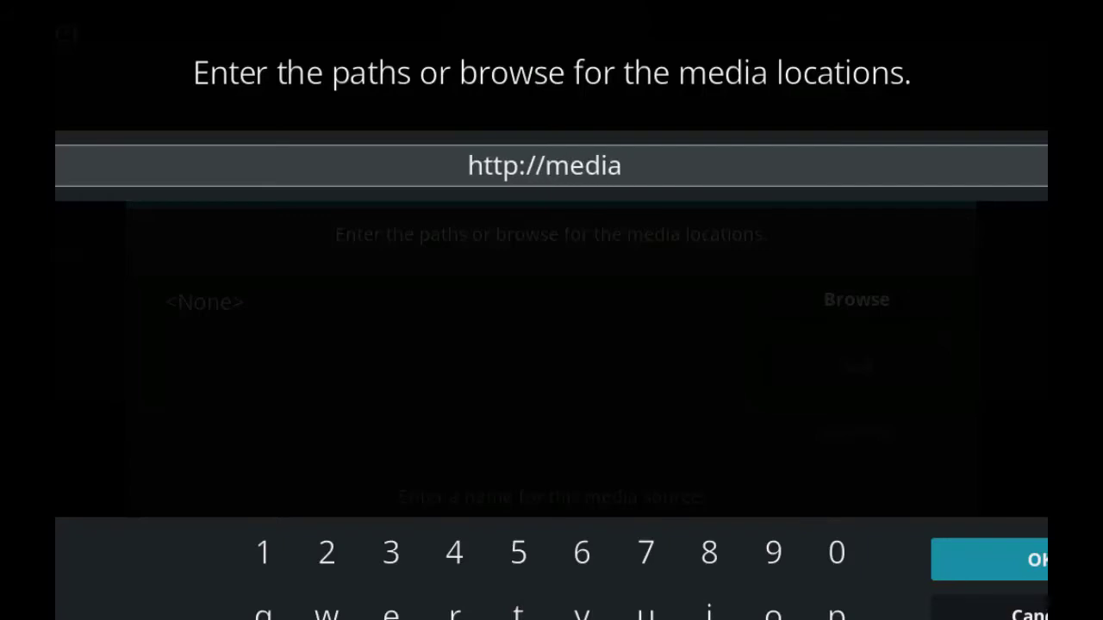
{"action": "type", "text": "repo"}
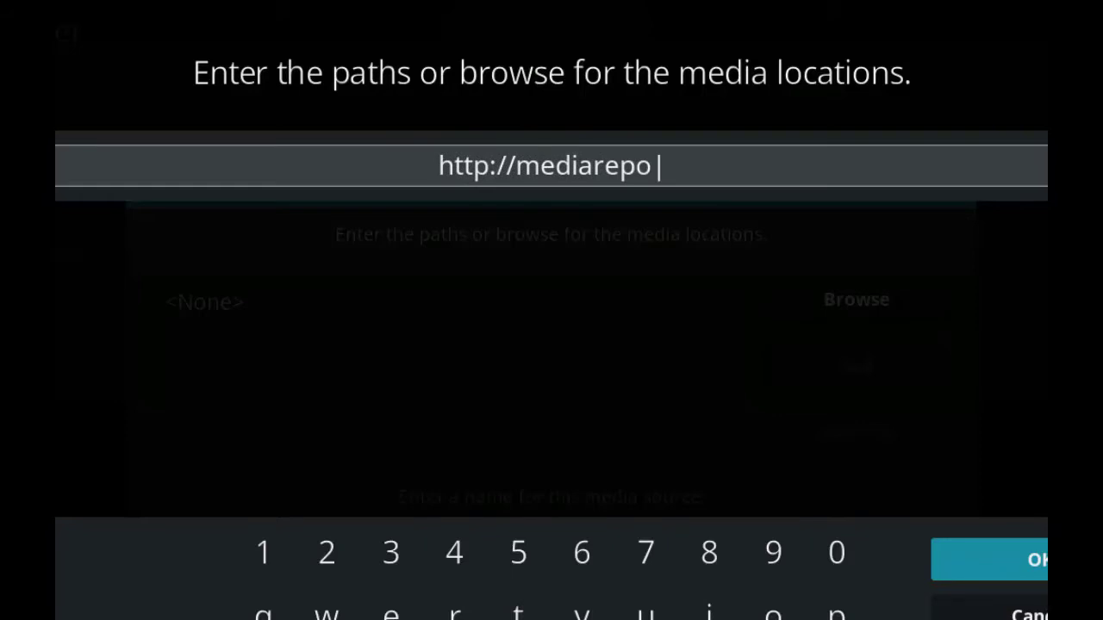
{"action": "type", "text": "s"}
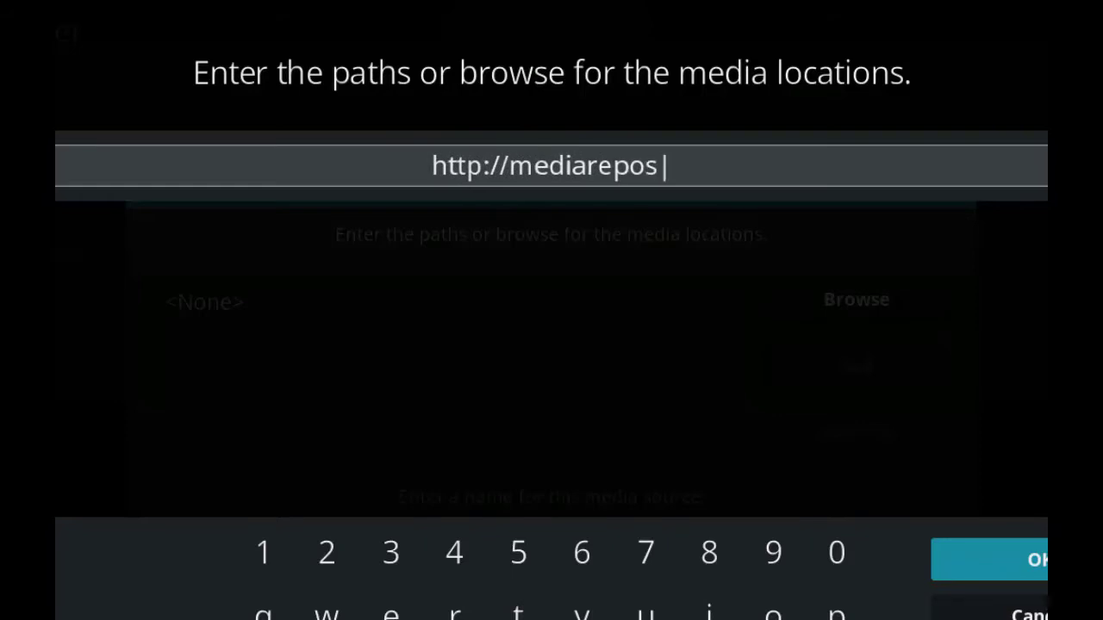
{"action": "type", "text": ".net"}
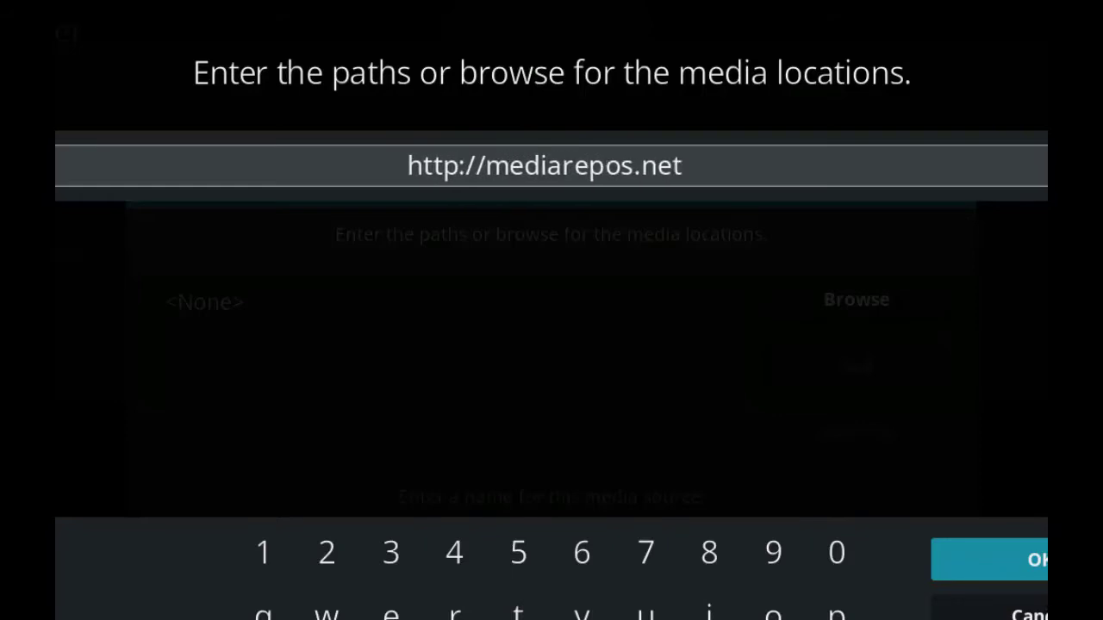
{"action": "type", "text": "/"}
{"action": "type", "text": "ko"}
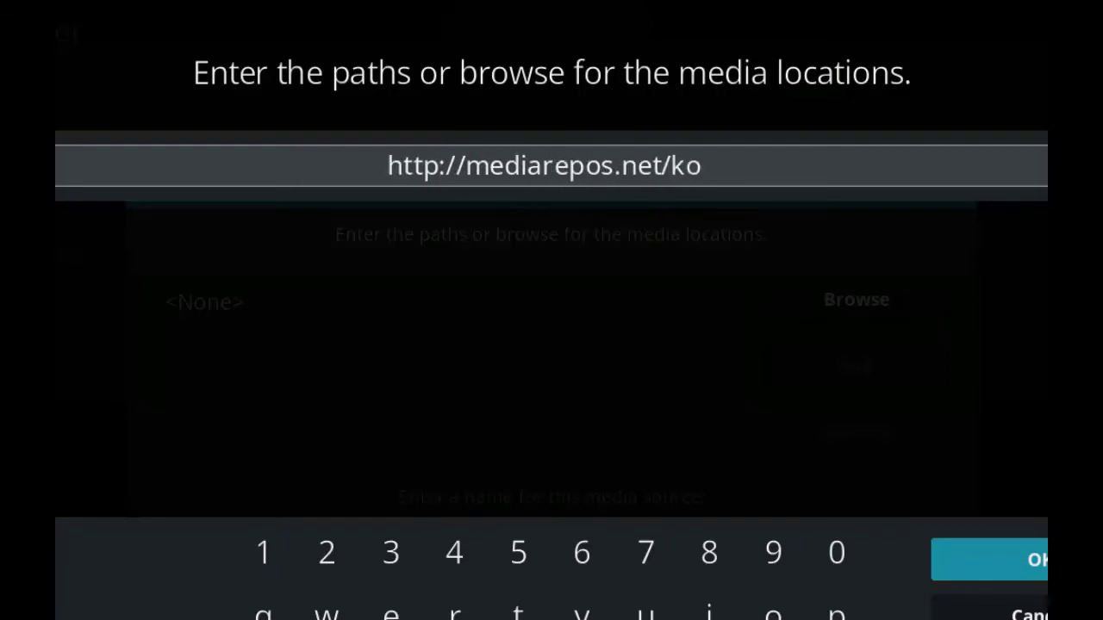
{"action": "type", "text": "distu"}
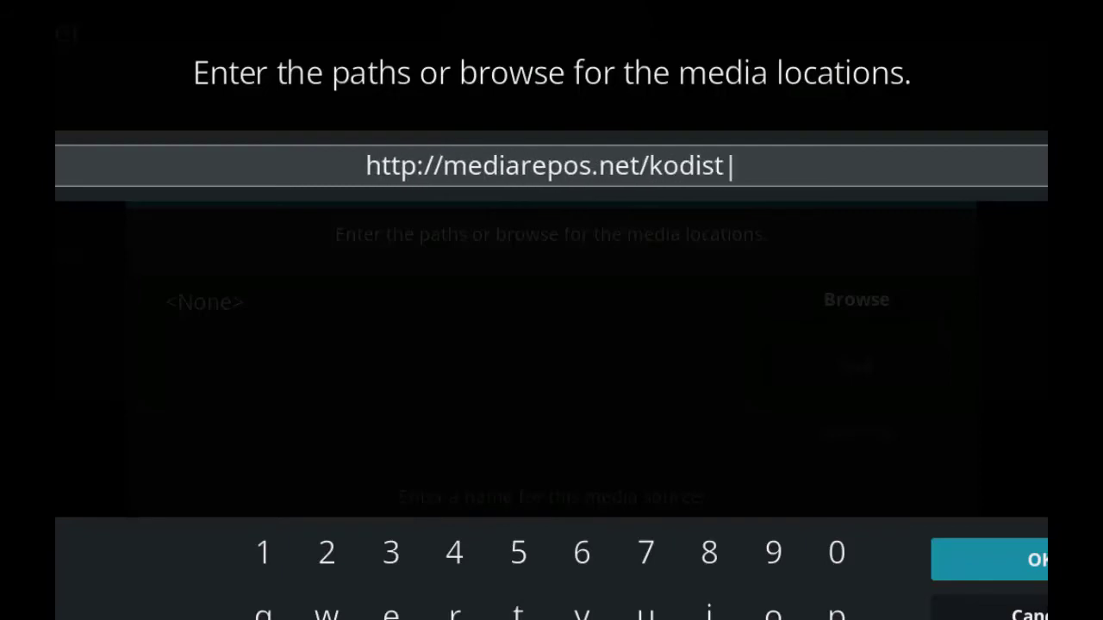
{"action": "type", "text": "ff"}
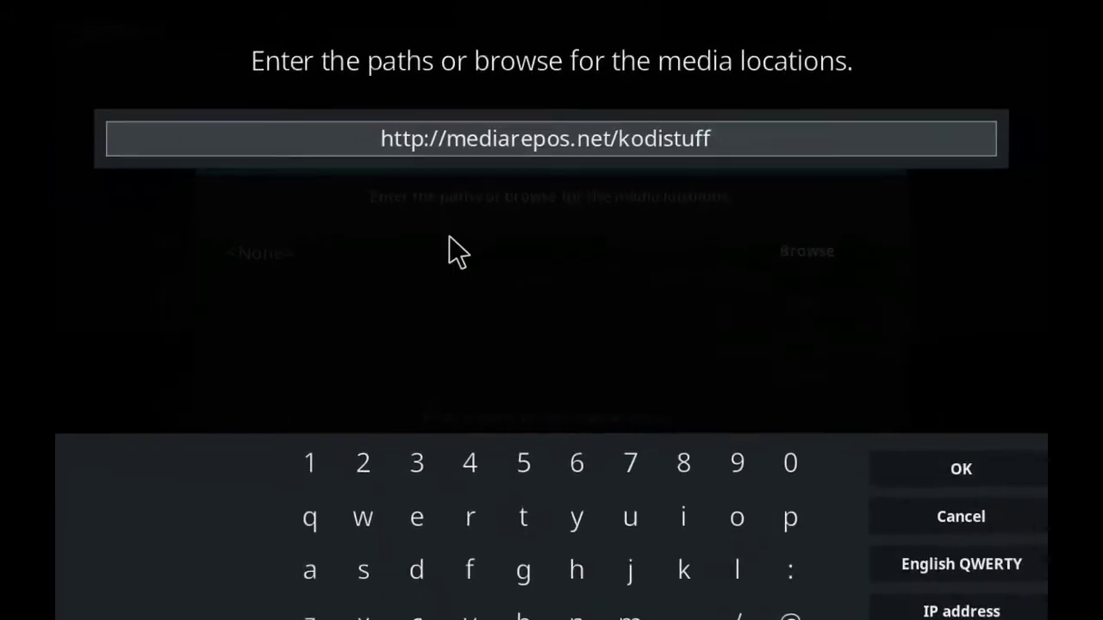
{"action": "left_click", "coordinate": [905, 474]}
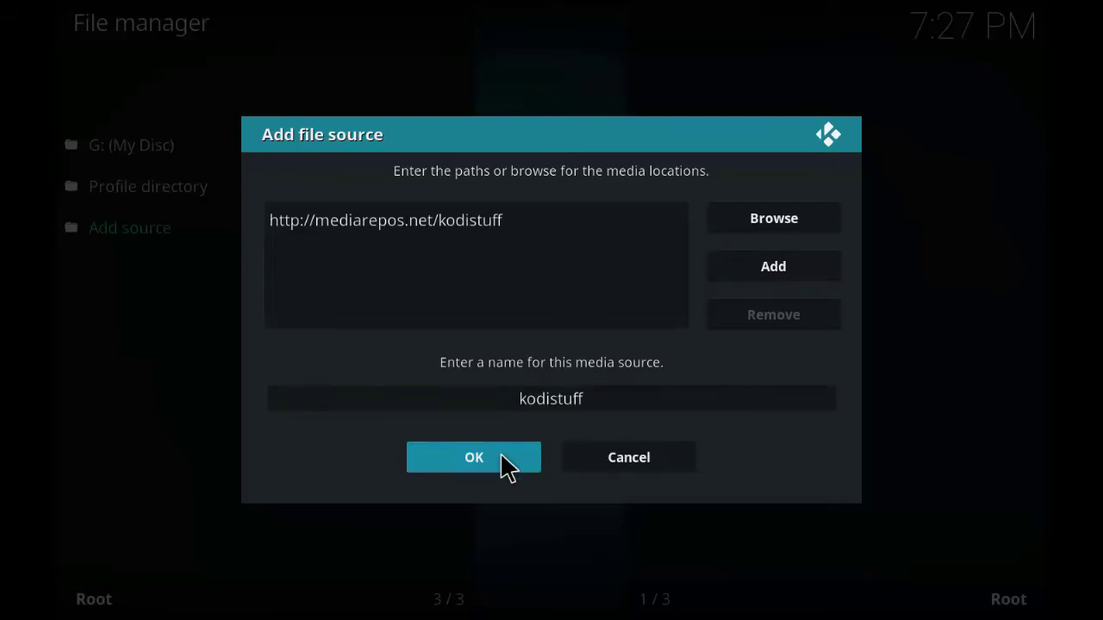
{"action": "left_click", "coordinate": [508, 468]}
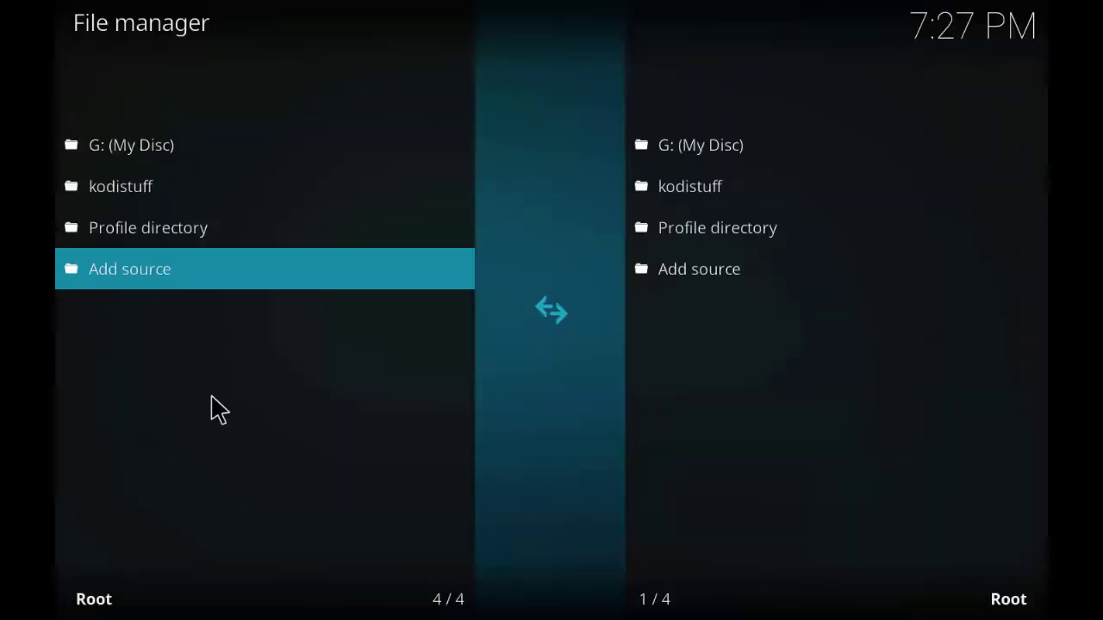
- Install the Smash repository from -SmashRepo.zip on the kodistuff source via Install from zip file
{"action": "right_click", "coordinate": [153, 35]}
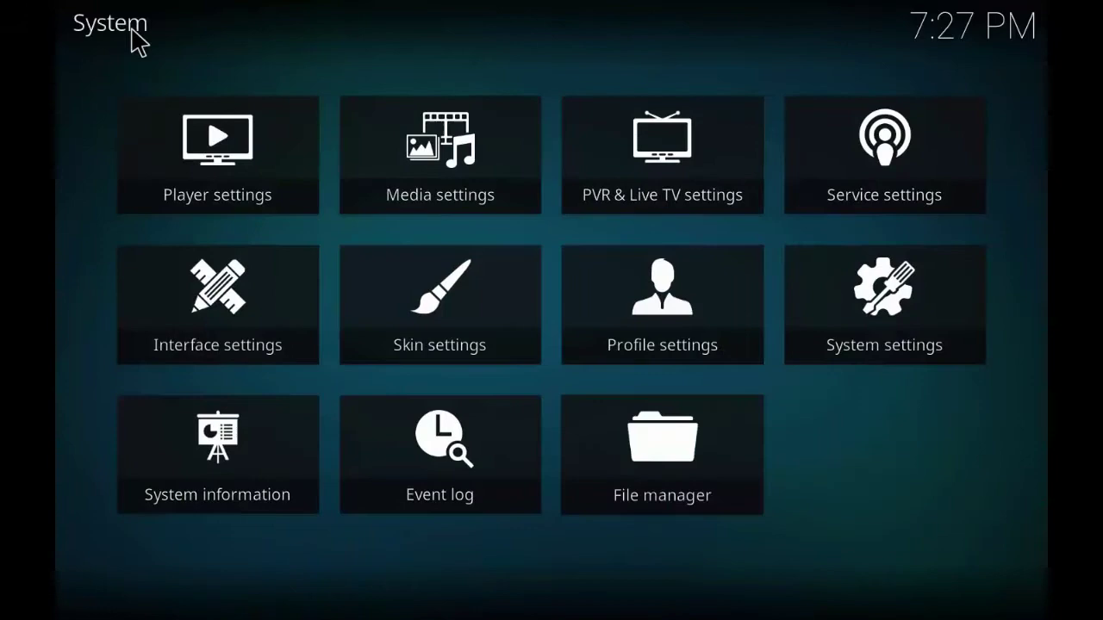
{"action": "right_click", "coordinate": [129, 31]}
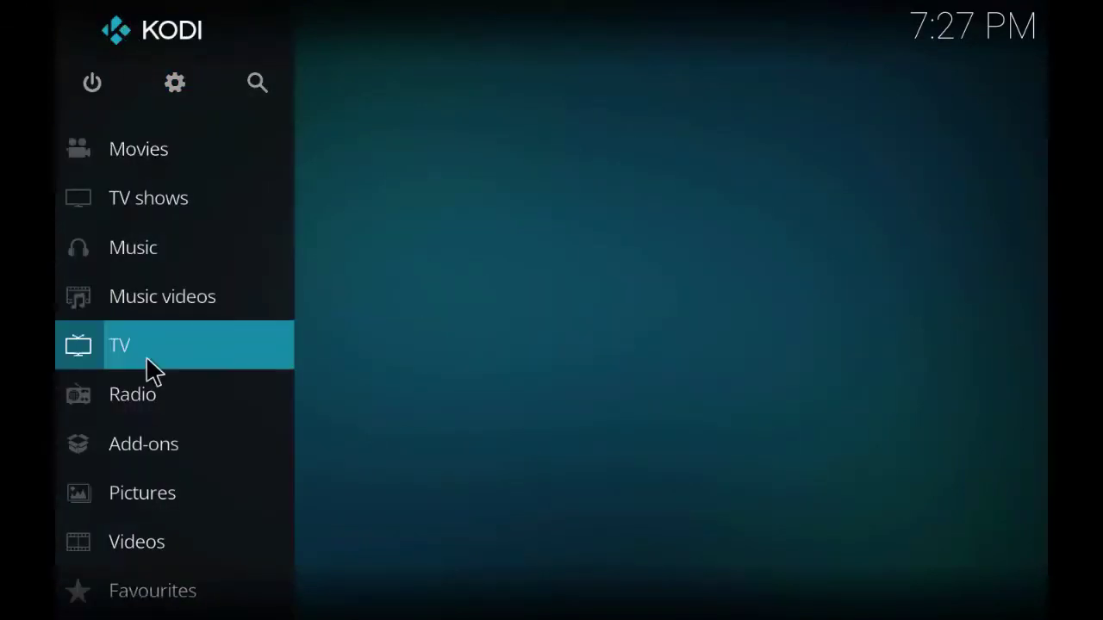
{"action": "left_click", "coordinate": [149, 435]}
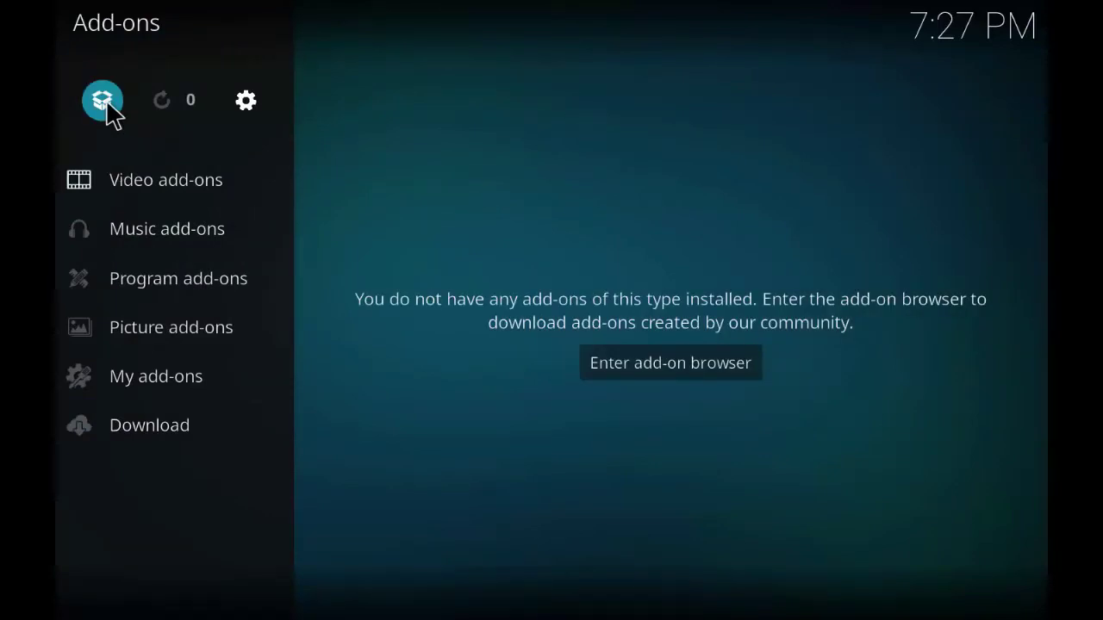
{"action": "left_click", "coordinate": [106, 103]}
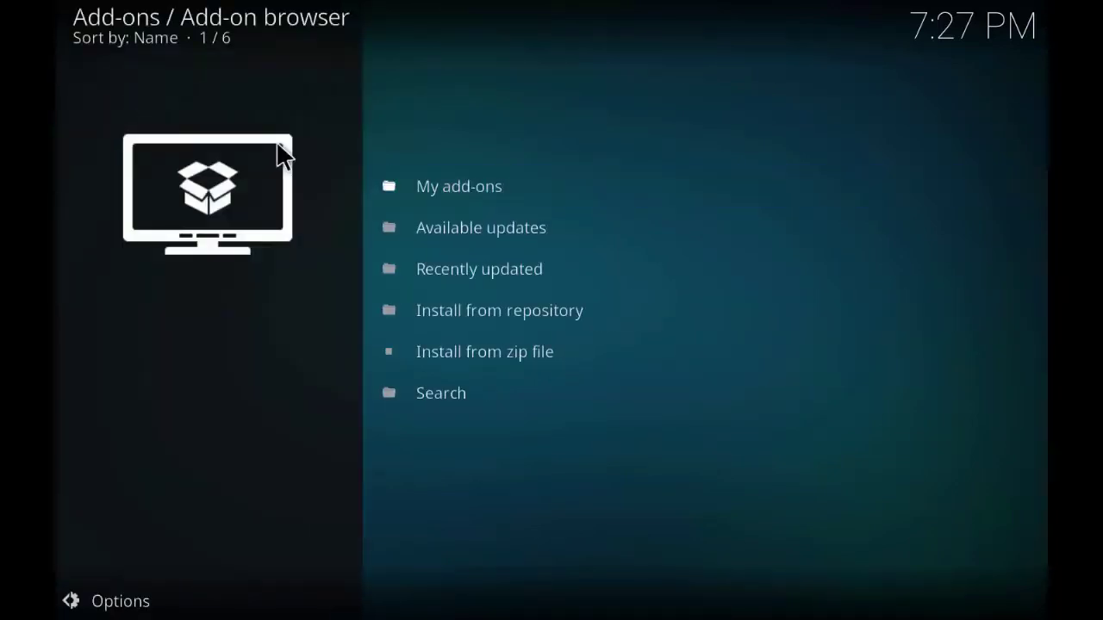
{"action": "left_click", "coordinate": [603, 353]}
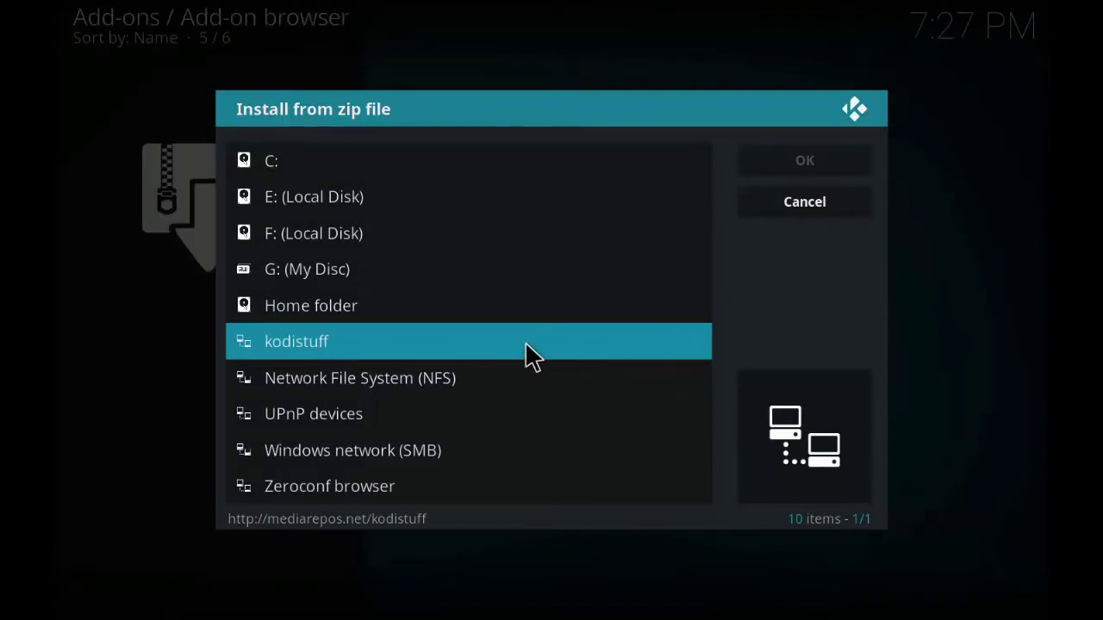
{"action": "left_click", "coordinate": [529, 353]}
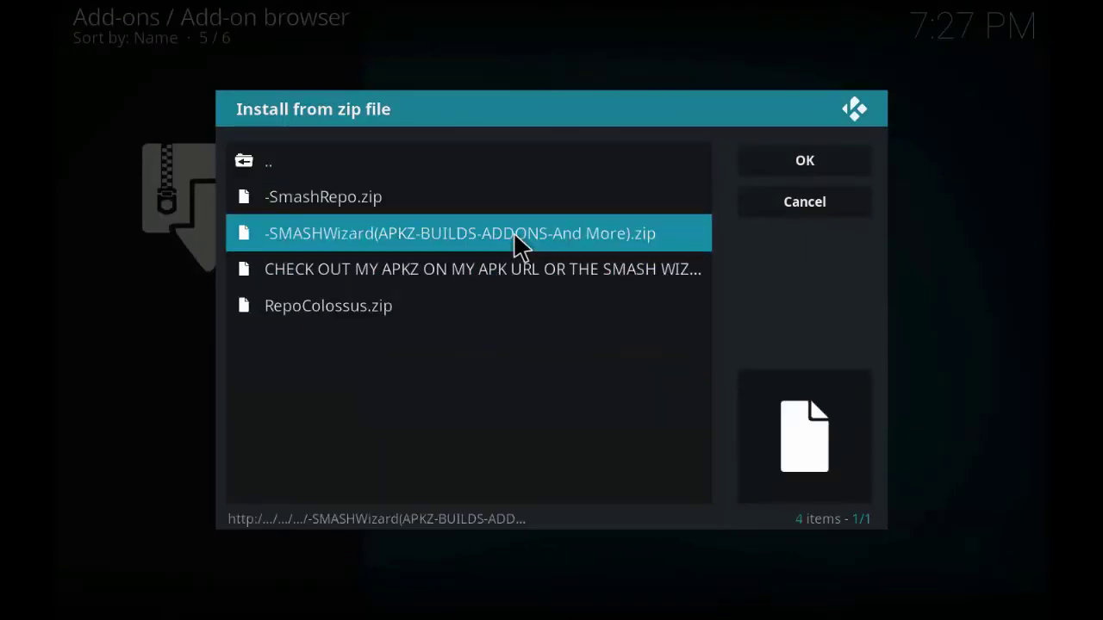
{"action": "left_click", "coordinate": [530, 196]}
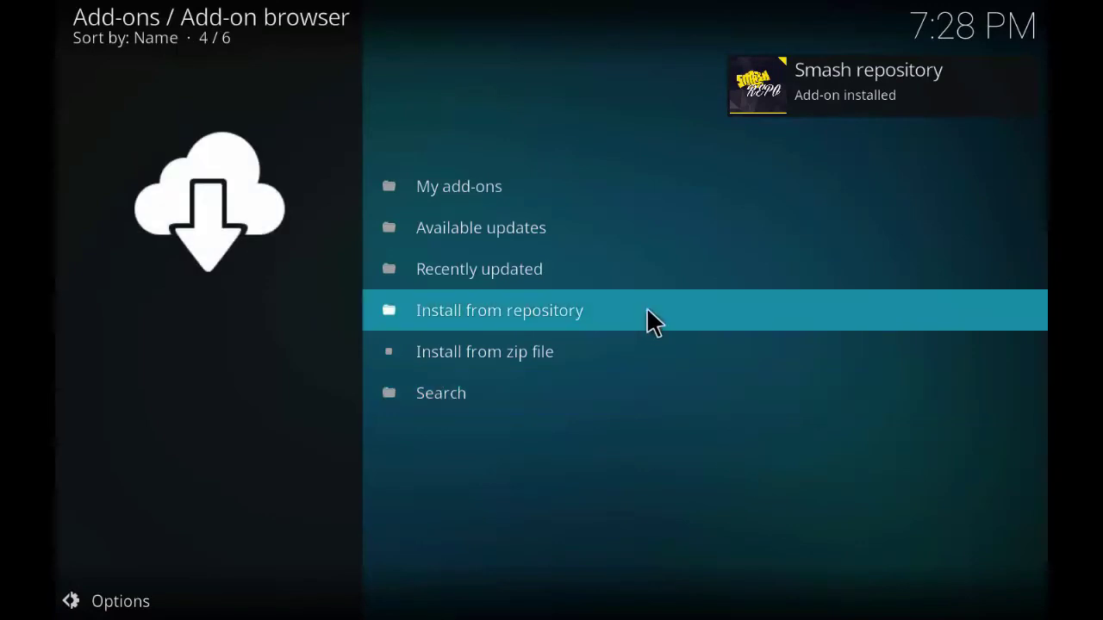
- Open the Gurzil 4.0.3 info page from Smash repository > Video add-ons
{"action": "left_click", "coordinate": [647, 312]}
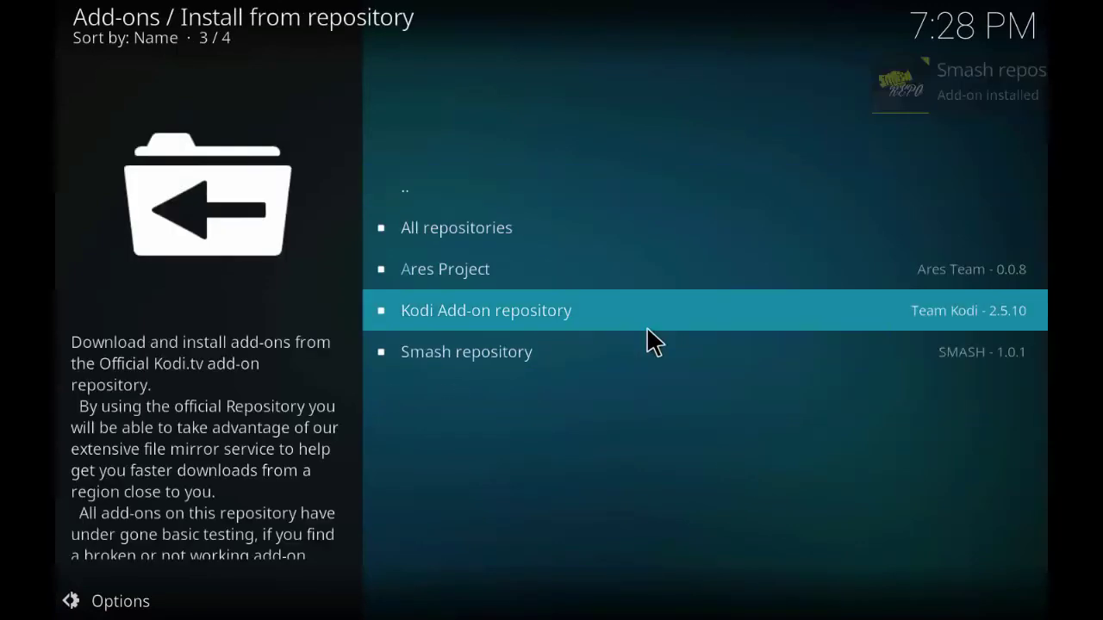
{"action": "left_click", "coordinate": [653, 351]}
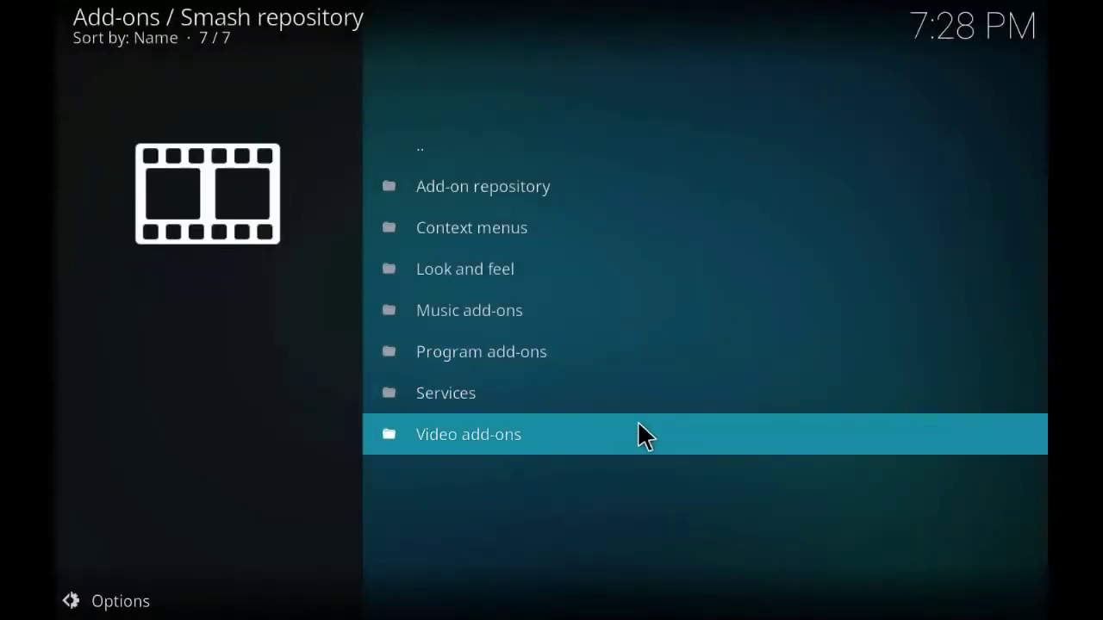
{"action": "left_click", "coordinate": [645, 436]}
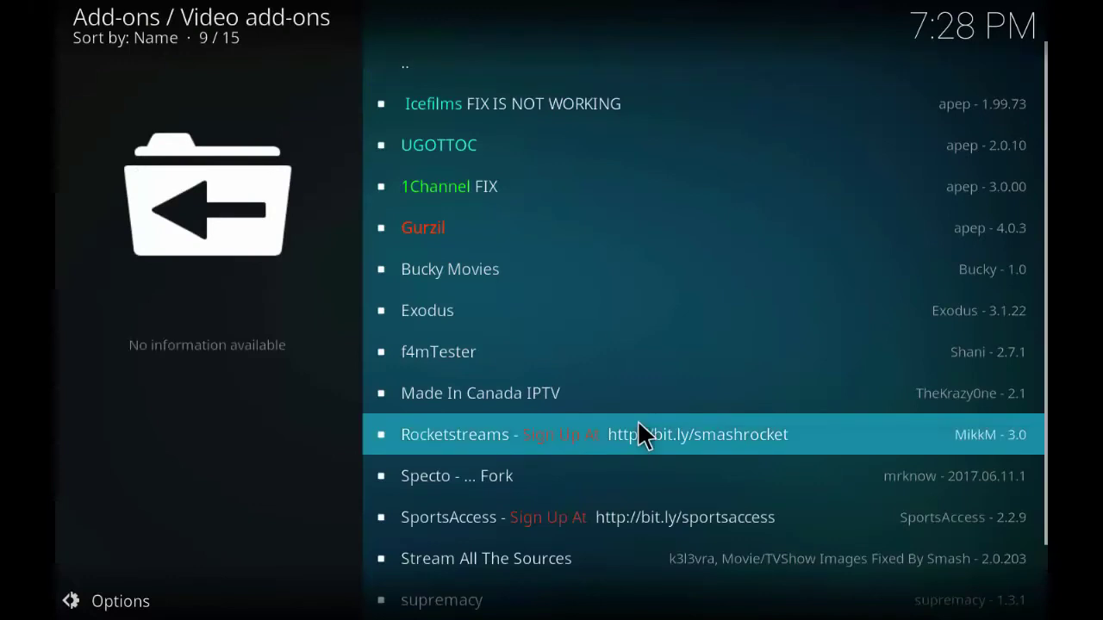
{"action": "left_click", "coordinate": [652, 242]}
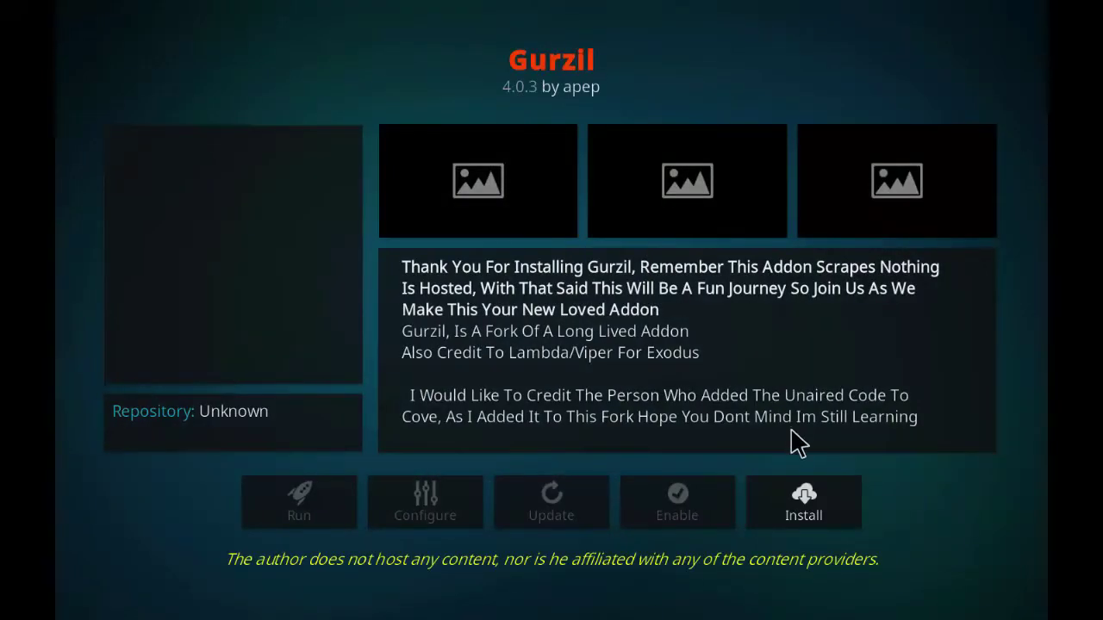
- Install Gurzil 4.0.3 along with its URLResolver dependency
{"action": "left_click", "coordinate": [814, 510]}
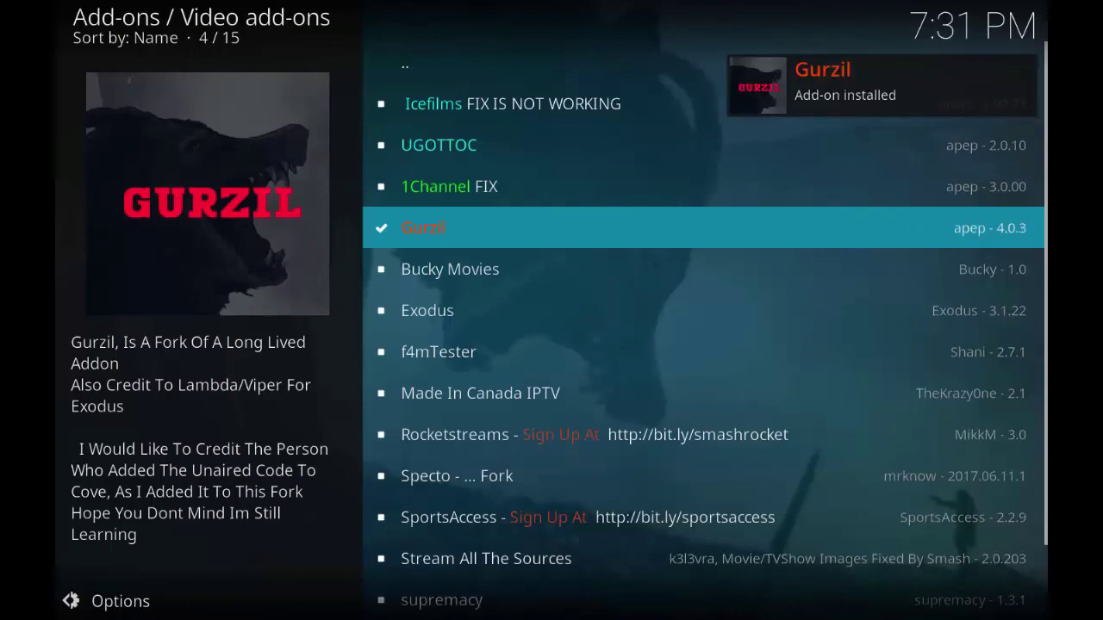
- Back out of the repository browser to the Add-ons screen showing the new Gurzil tile
{"action": "left_click", "coordinate": [102, 26]}
{"action": "left_click", "coordinate": [102, 26]}
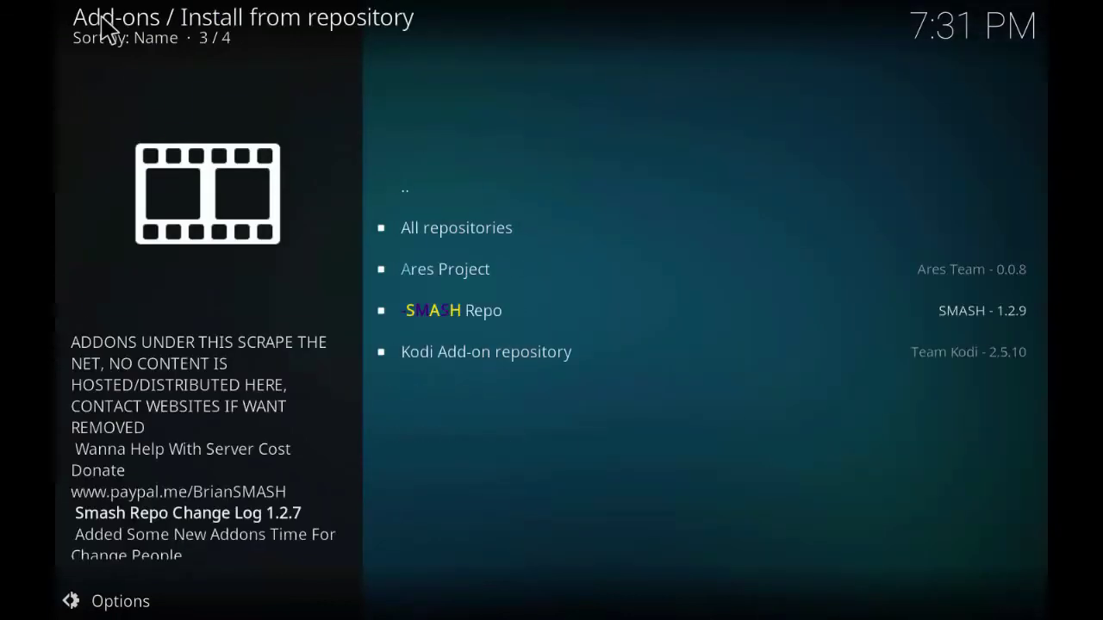
{"action": "left_click", "coordinate": [101, 25]}
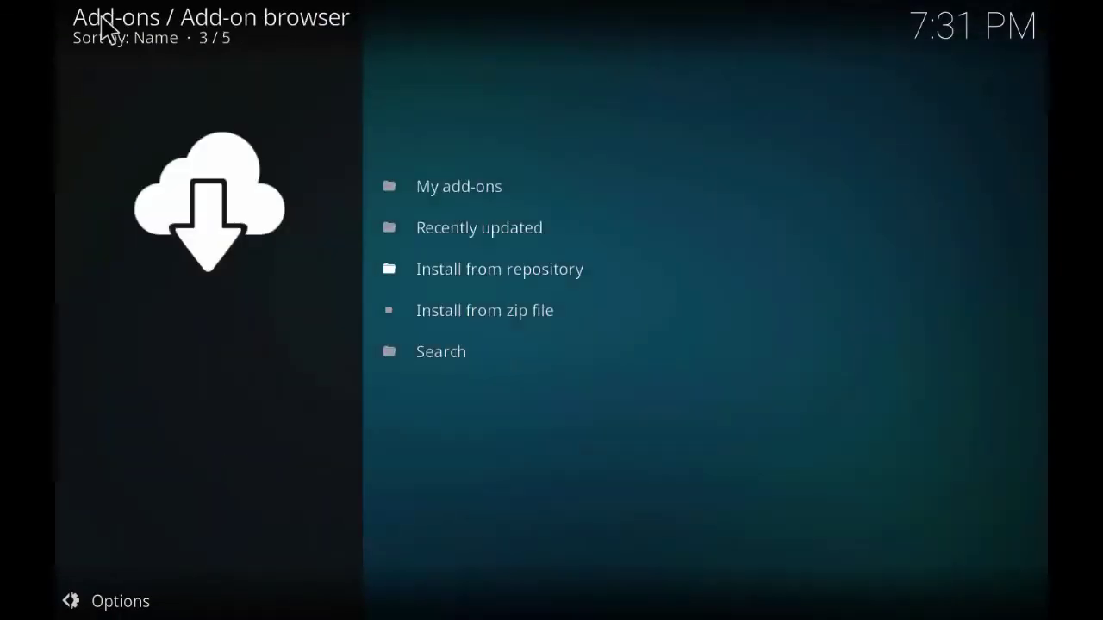
{"action": "left_click", "coordinate": [101, 26]}
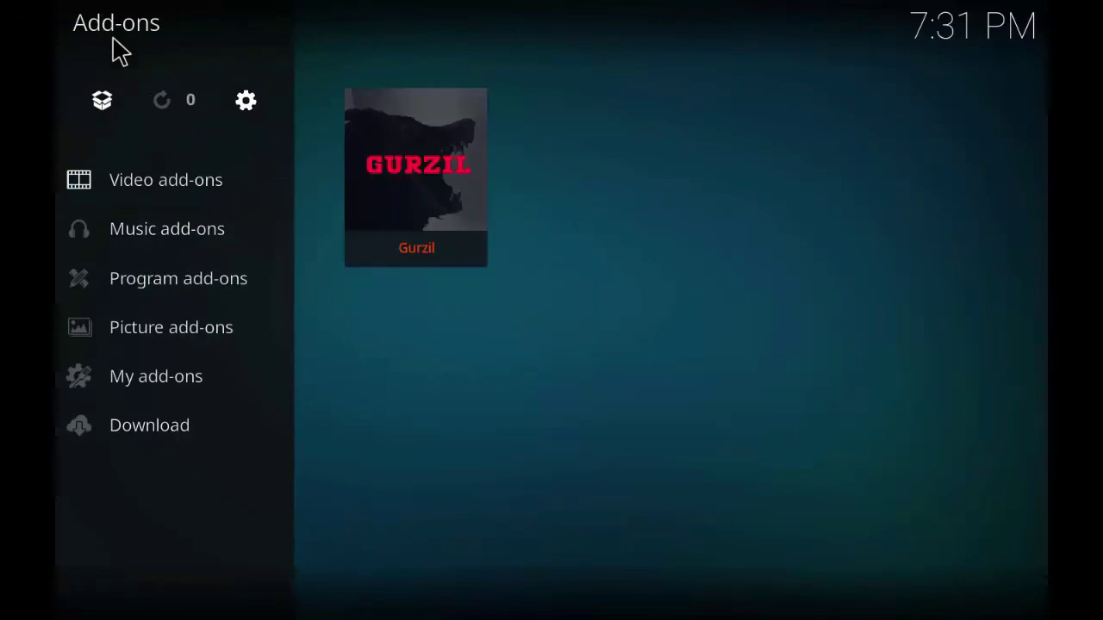